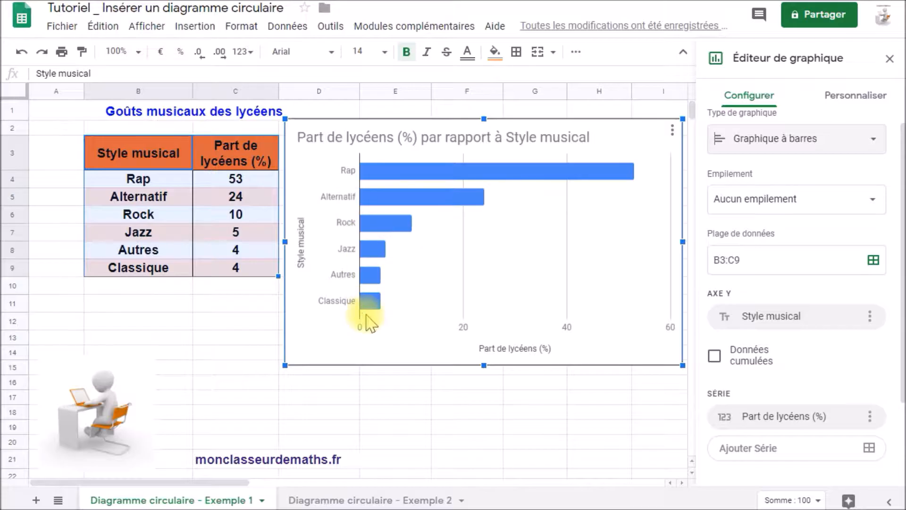
# Step: Change the music chart to a column chart, then to a pie chart (Graphique à secteurs), and open customisation
pyautogui.click(757, 139)
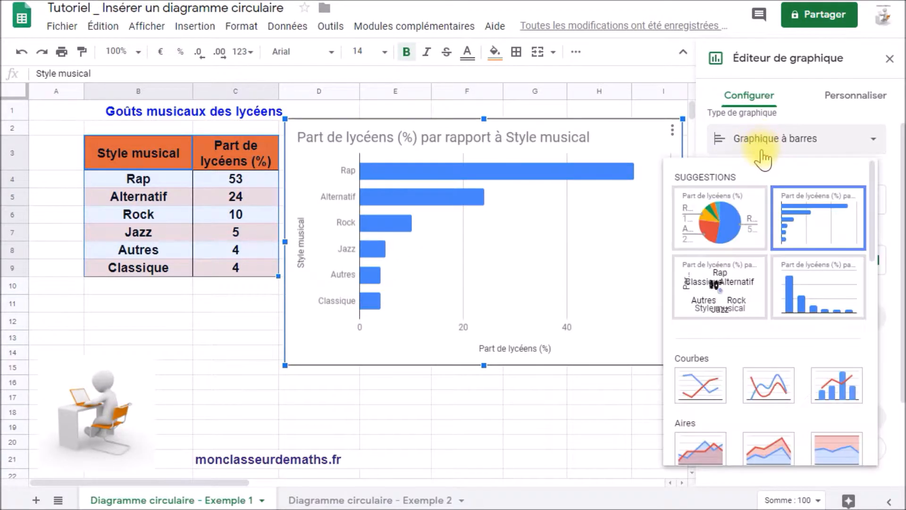
pyautogui.click(806, 293)
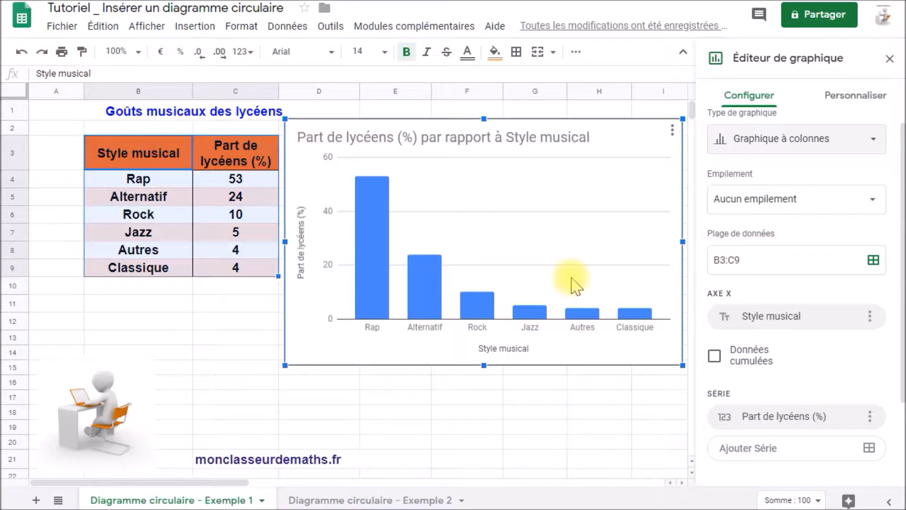
pyautogui.click(757, 151)
pyautogui.click(719, 219)
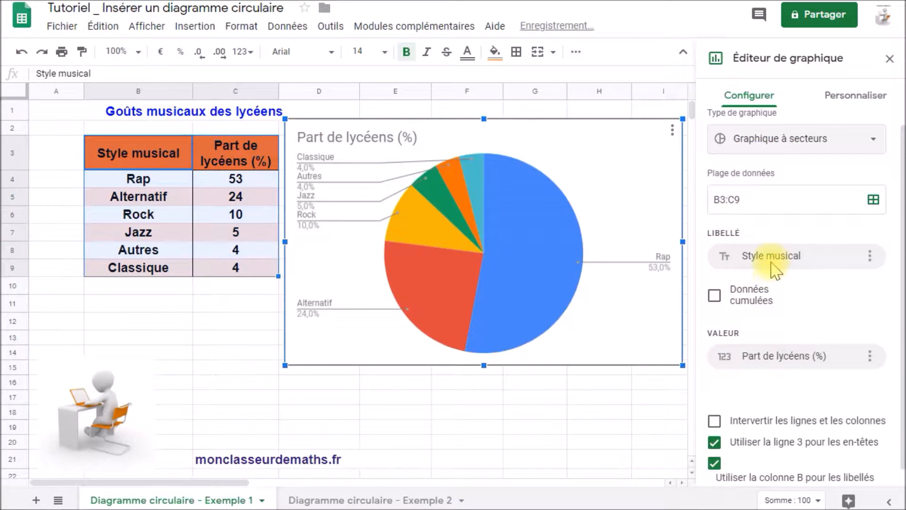
pyautogui.click(874, 97)
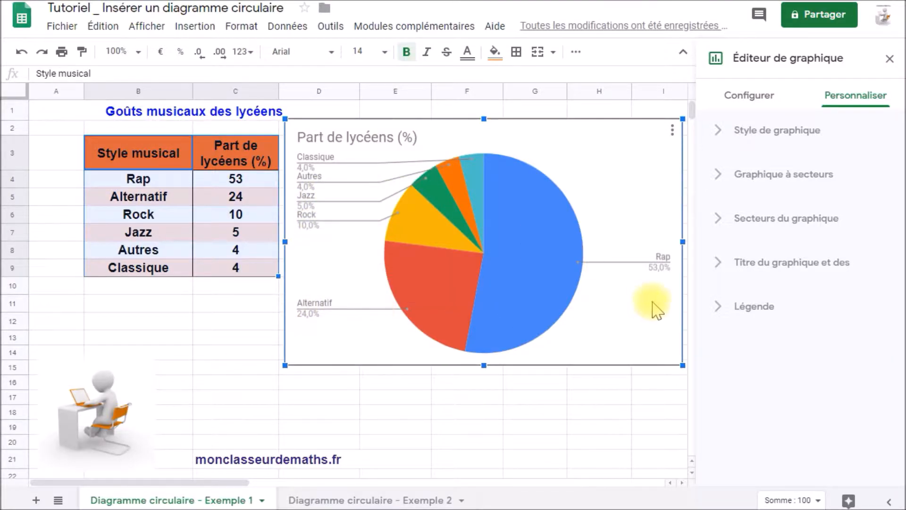
# Step: Set the music pie chart's legend position to À droite
pyautogui.click(754, 309)
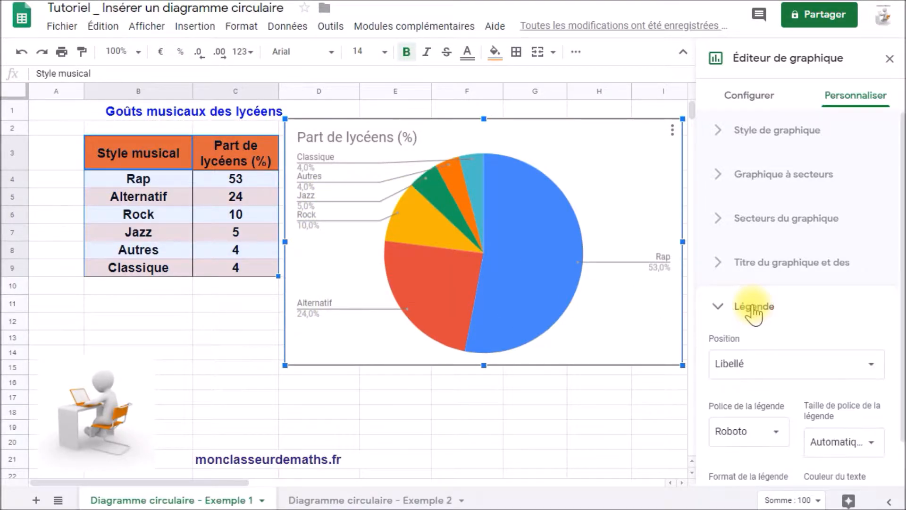
pyautogui.click(778, 366)
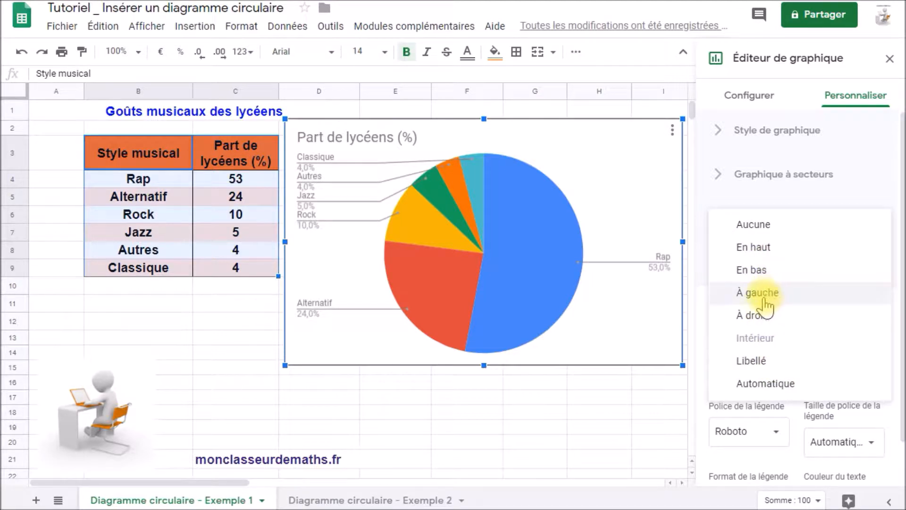
pyautogui.click(757, 316)
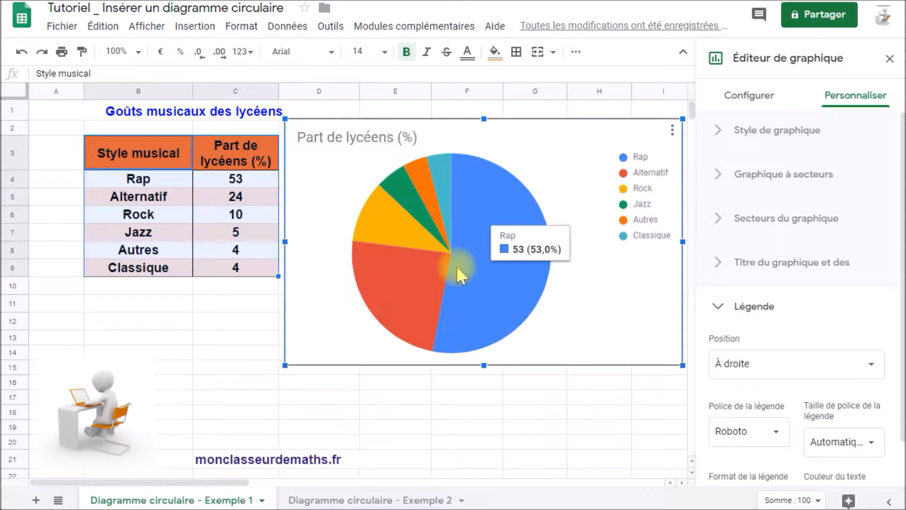
# Step: Set the slice labels to Libellé, then Valeur, and finally Pourcentage (e.g. Rap 53,0%)
pyautogui.click(718, 175)
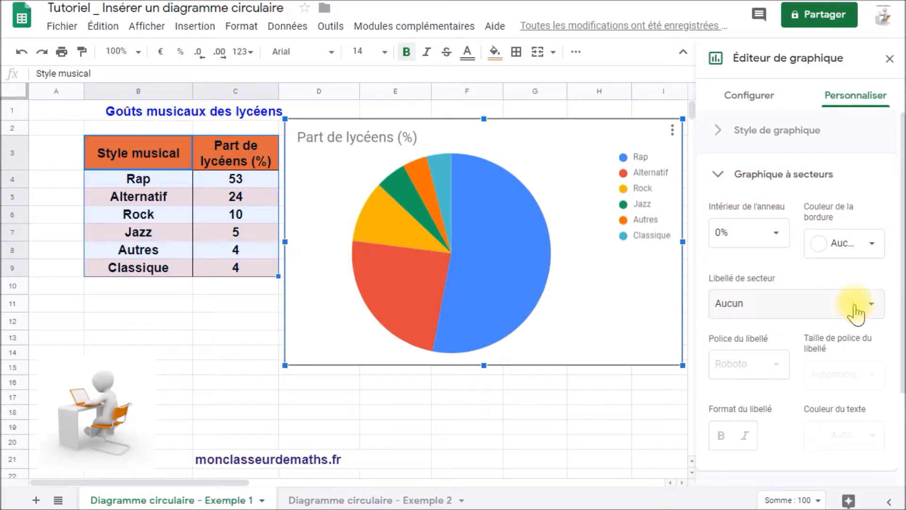
pyautogui.click(872, 304)
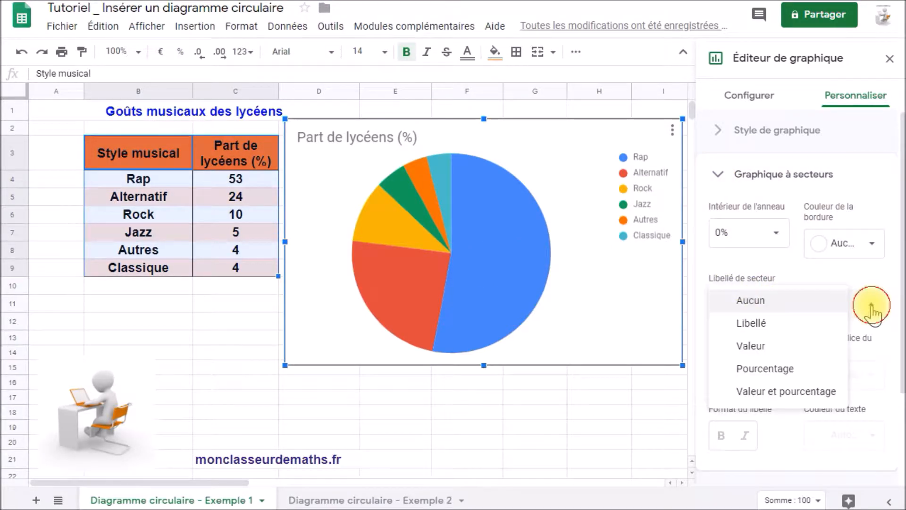
pyautogui.click(752, 324)
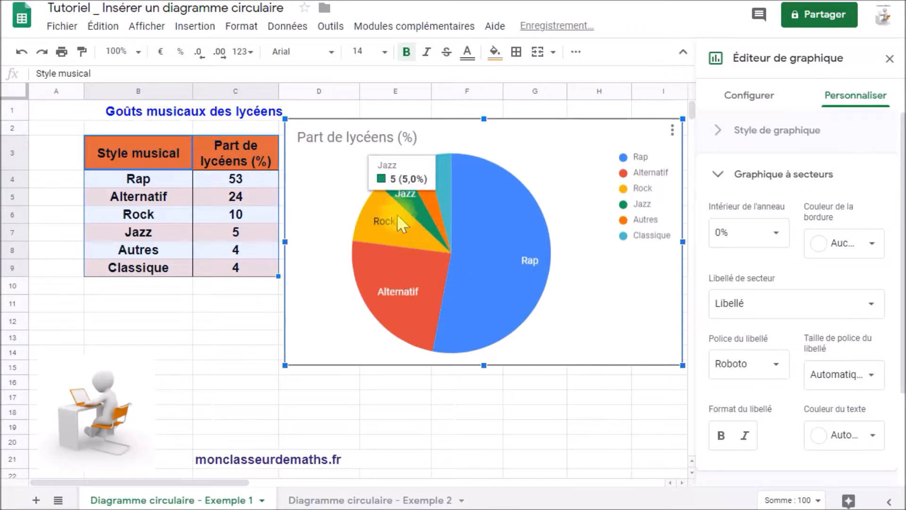
pyautogui.moveTo(533, 267)
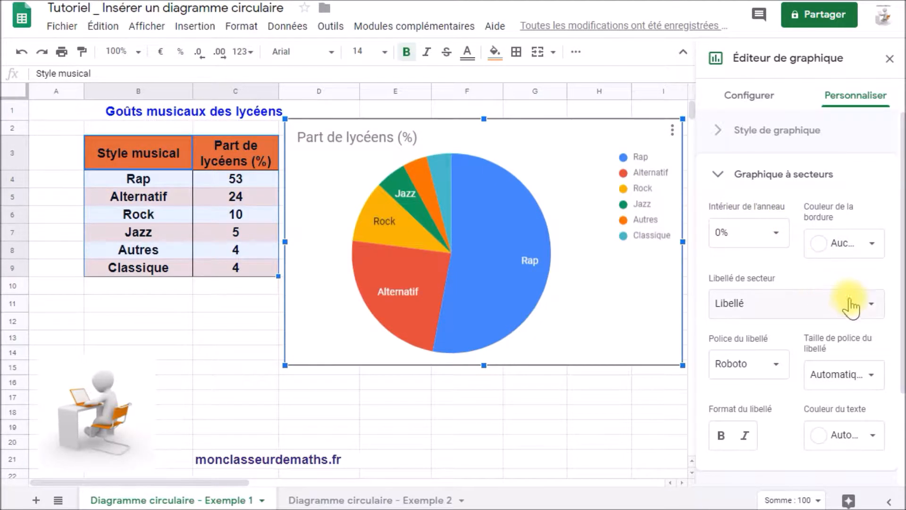
pyautogui.click(873, 302)
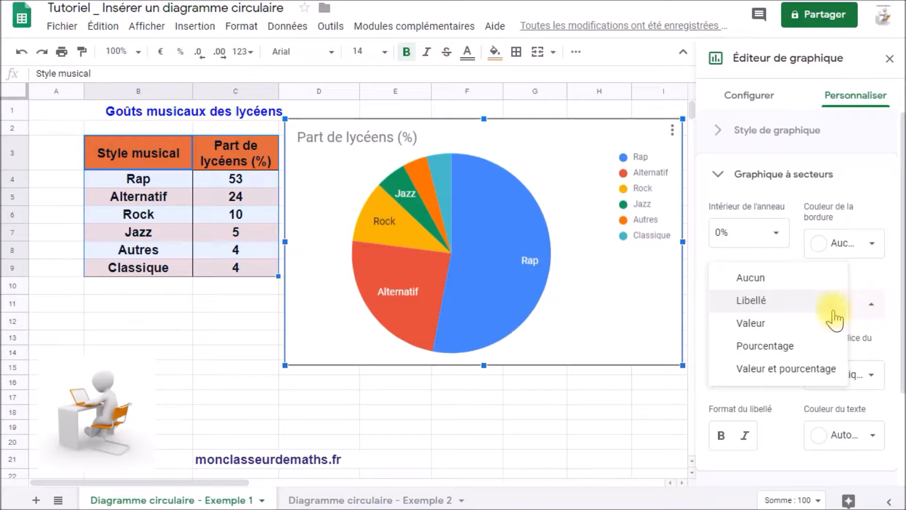
pyautogui.click(761, 324)
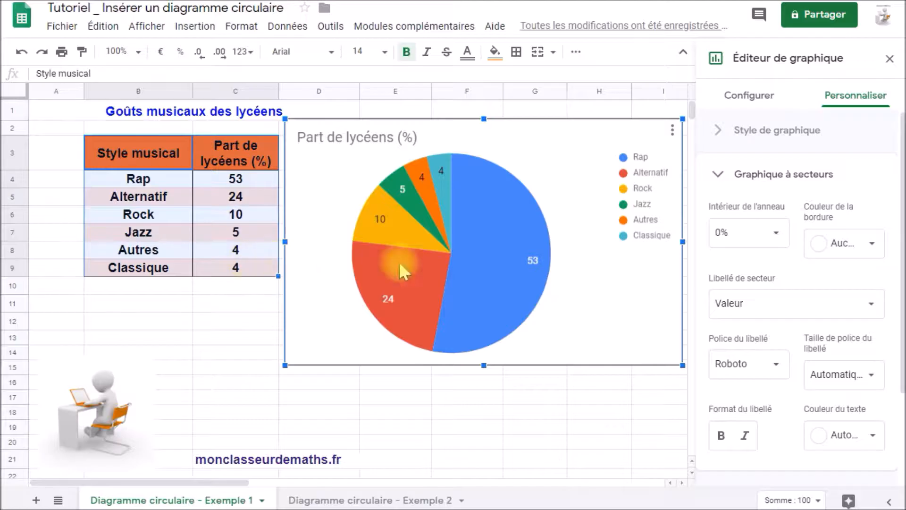
pyautogui.click(864, 304)
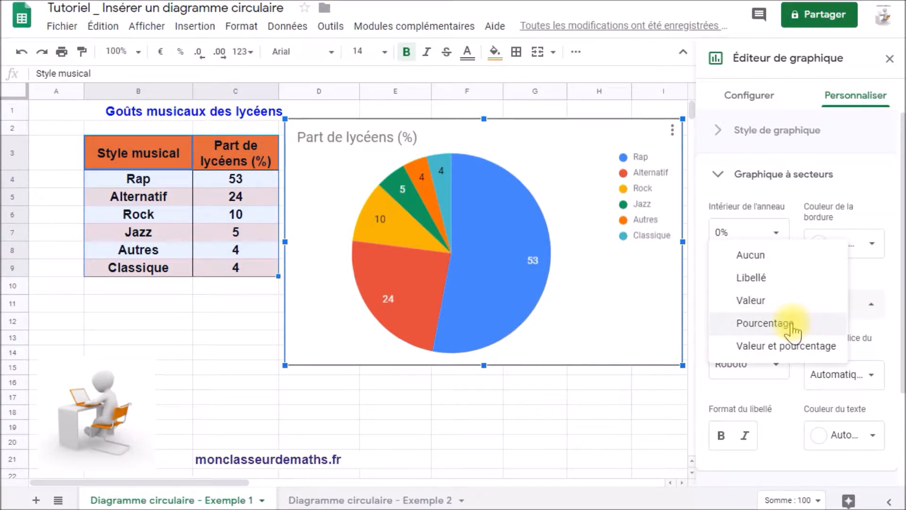
pyautogui.click(788, 326)
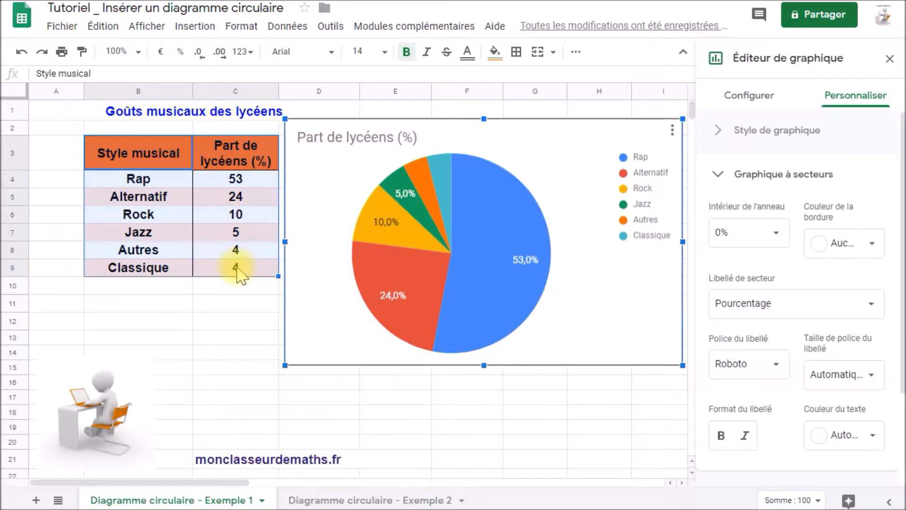
pyautogui.moveTo(480, 281)
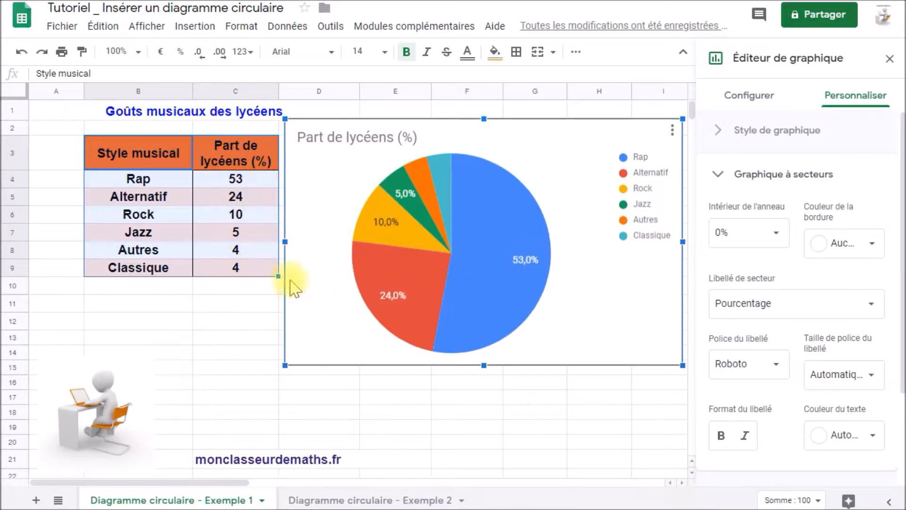
pyautogui.moveTo(354, 257)
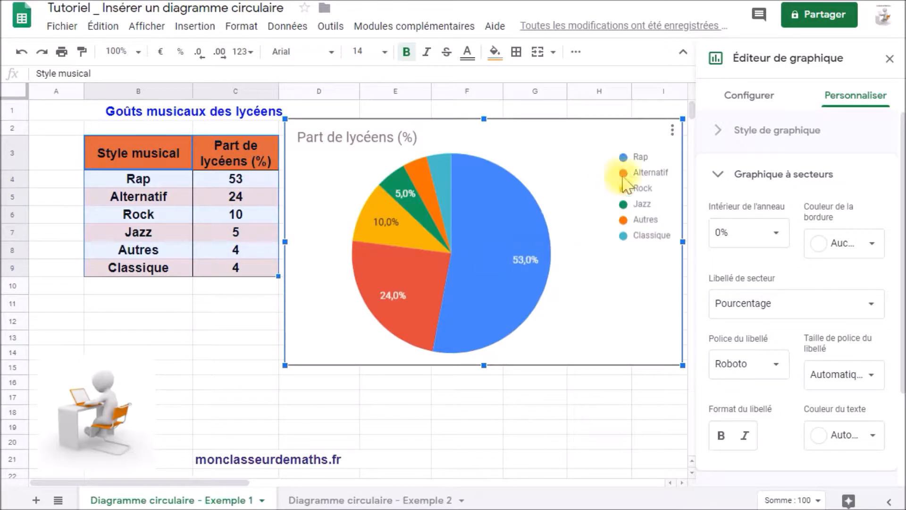
pyautogui.moveTo(498, 239)
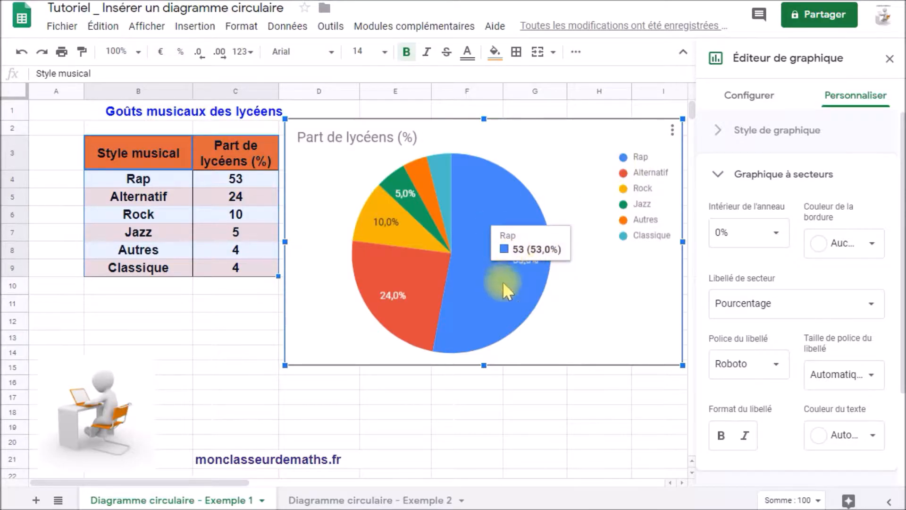
pyautogui.moveTo(424, 307)
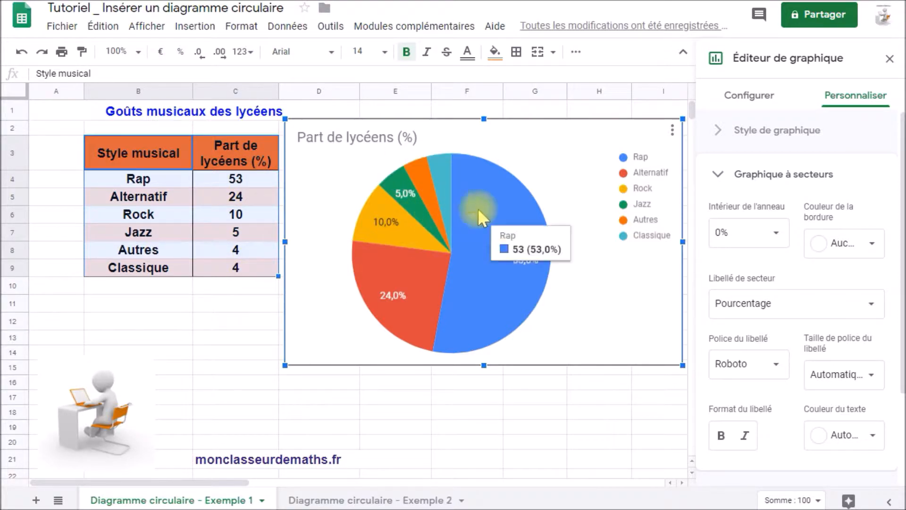
# Step: Select B4:C9 and sort the range A → Z by column B
pyautogui.click(165, 182)
pyautogui.moveTo(165, 182); pyautogui.dragTo(245, 273)
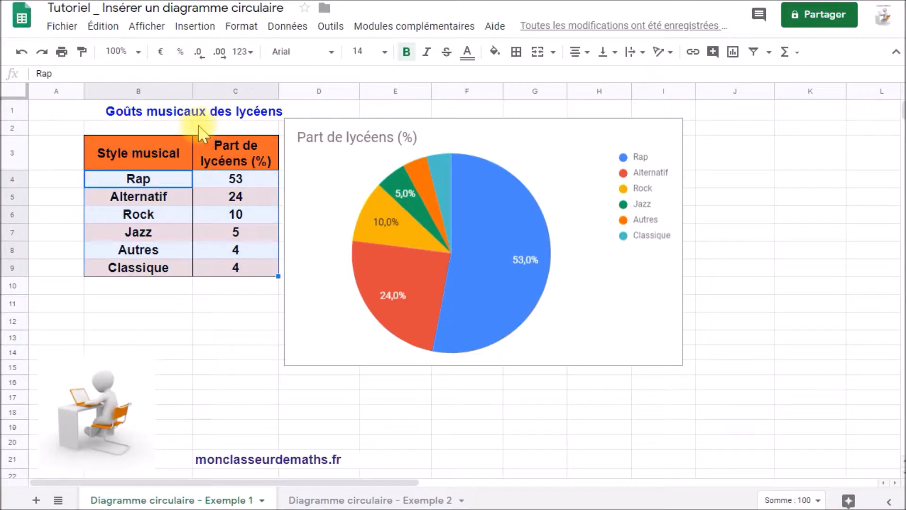
pyautogui.click(281, 28)
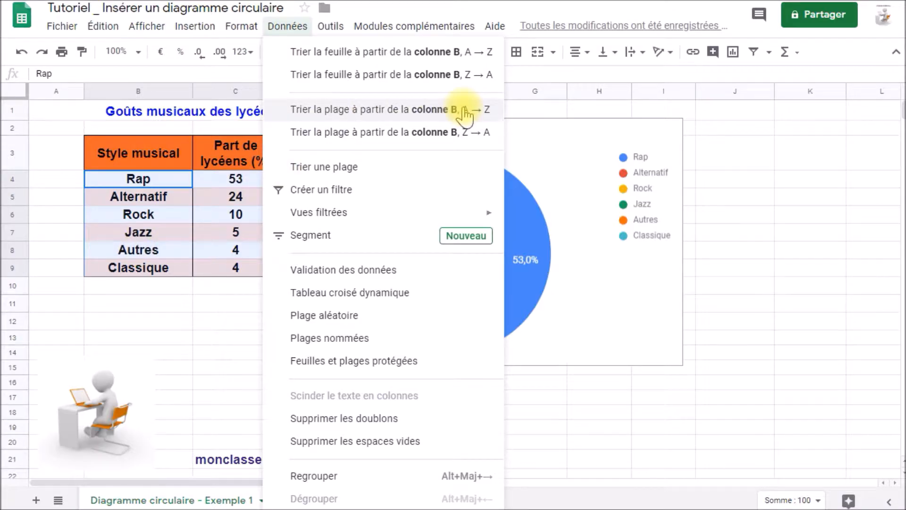
pyautogui.click(454, 119)
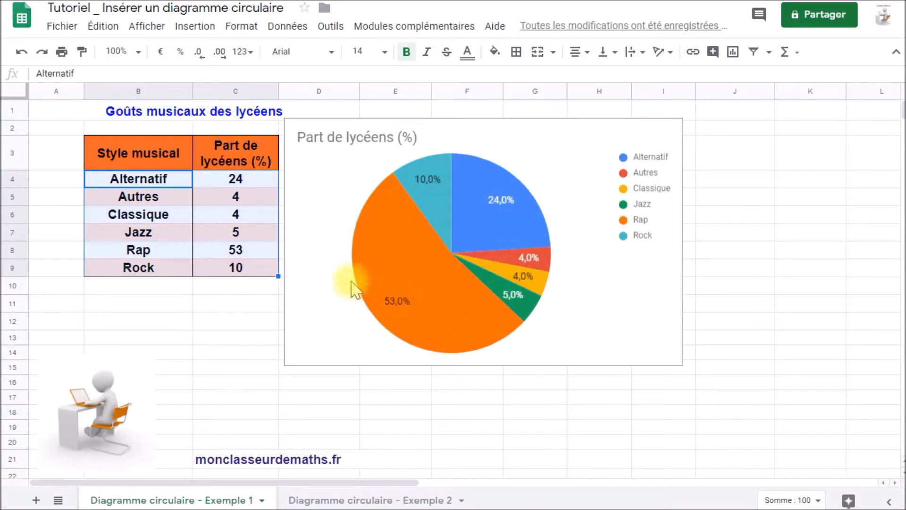
# Step: Reselect the data rows B4:C9 and open the Données menu
pyautogui.click(179, 182)
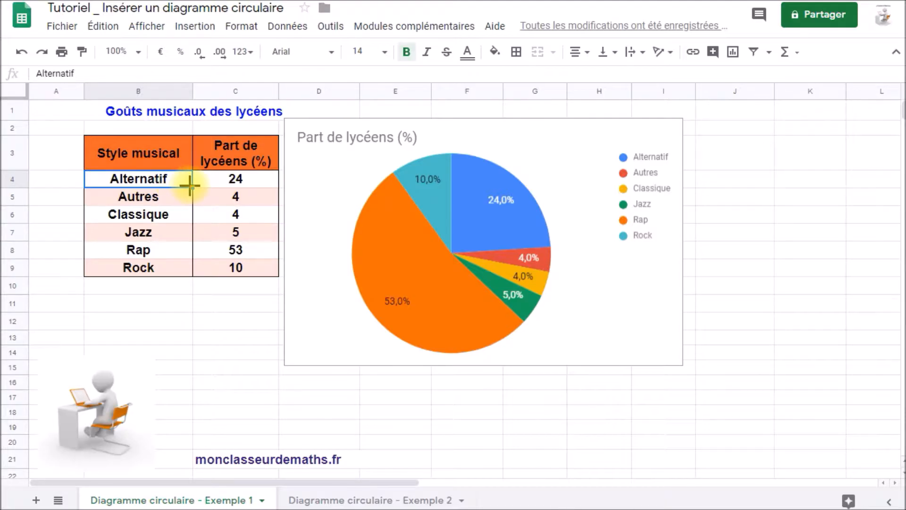
pyautogui.moveTo(170, 179); pyautogui.dragTo(248, 265)
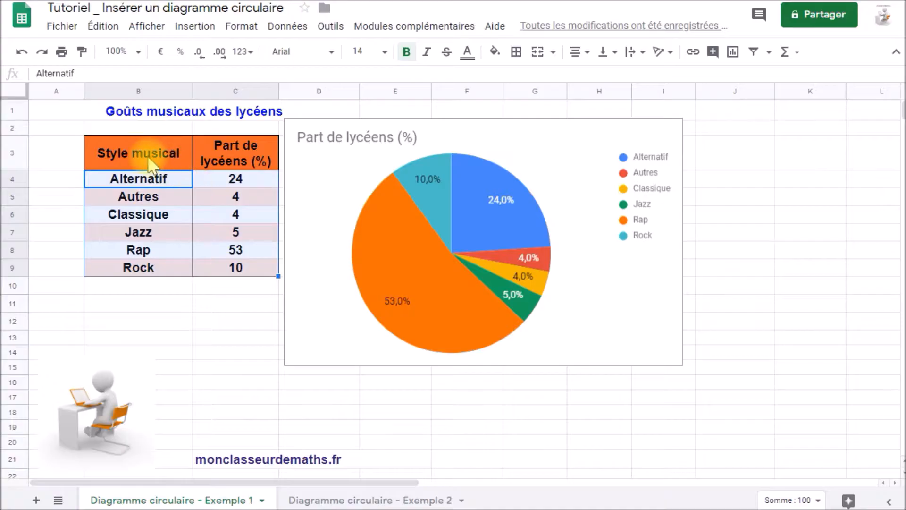
pyautogui.click(285, 26)
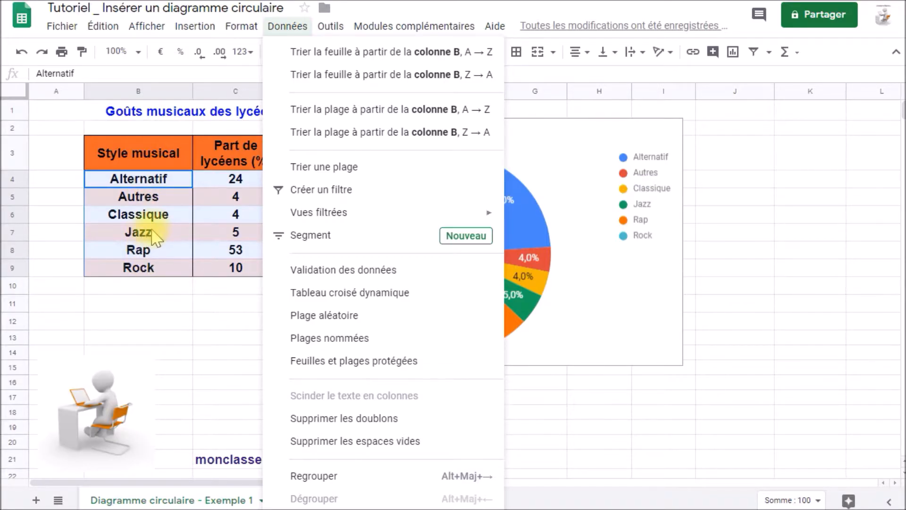
# Step: Sort B4:C9 by column C in Z → A order with Trier une plage
pyautogui.click(333, 172)
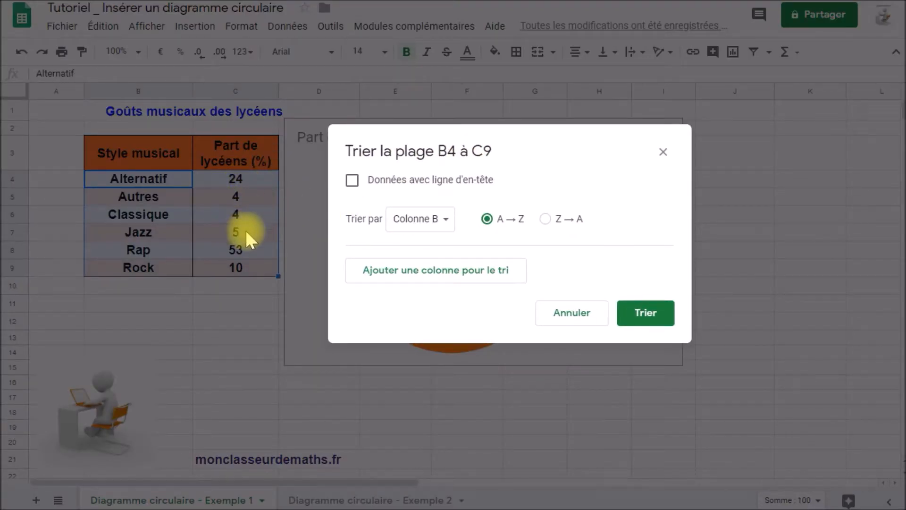
pyautogui.click(449, 220)
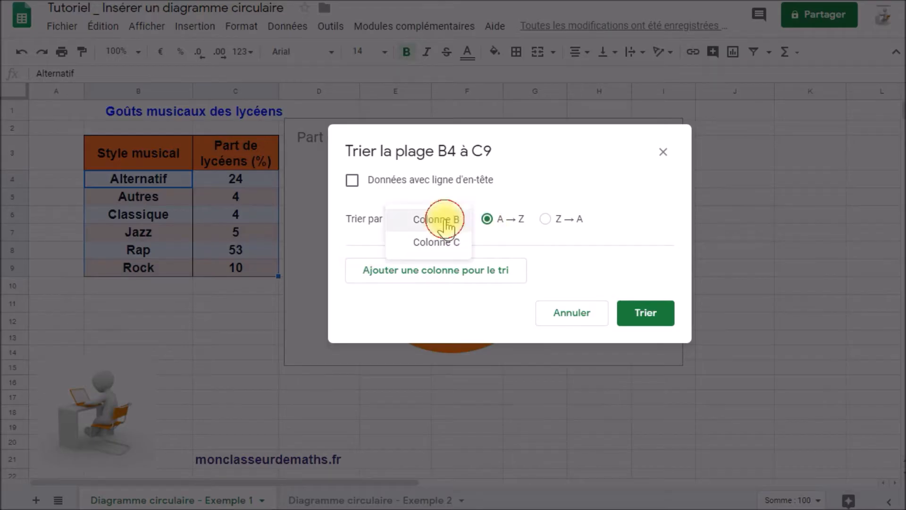
pyautogui.click(446, 245)
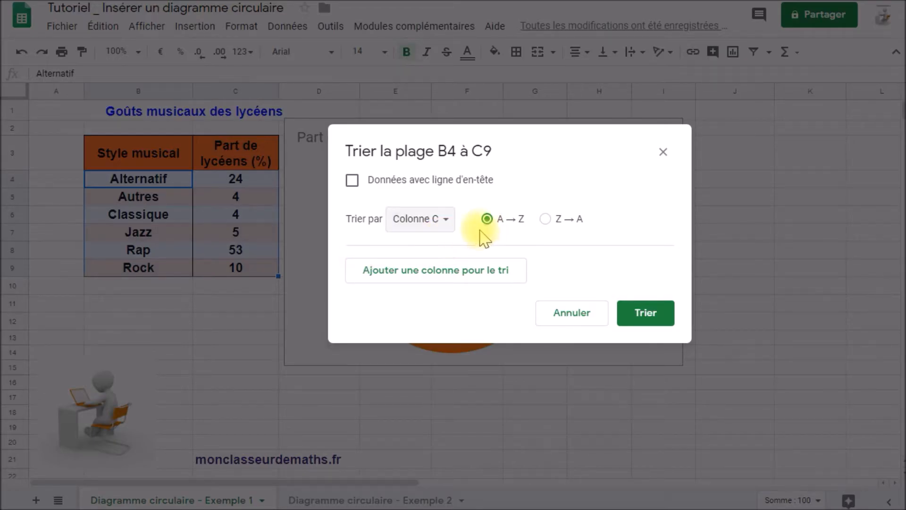
pyautogui.click(546, 219)
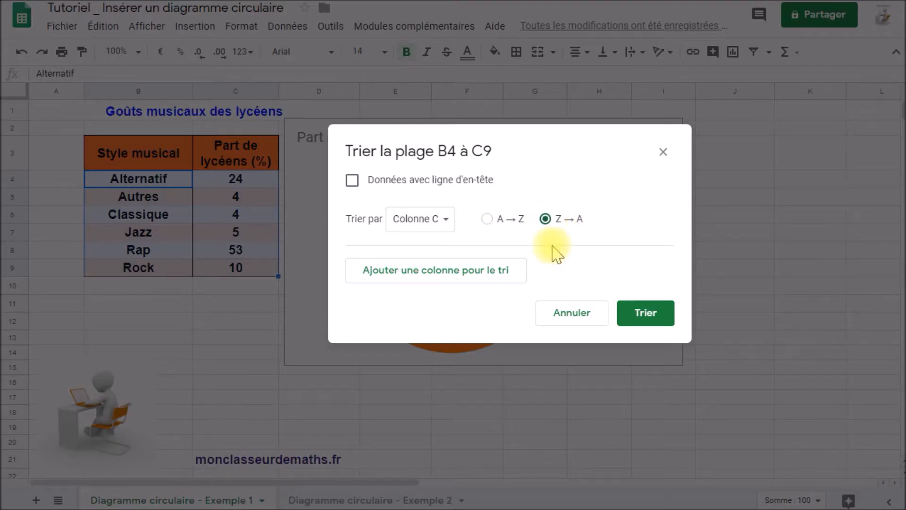
pyautogui.click(643, 318)
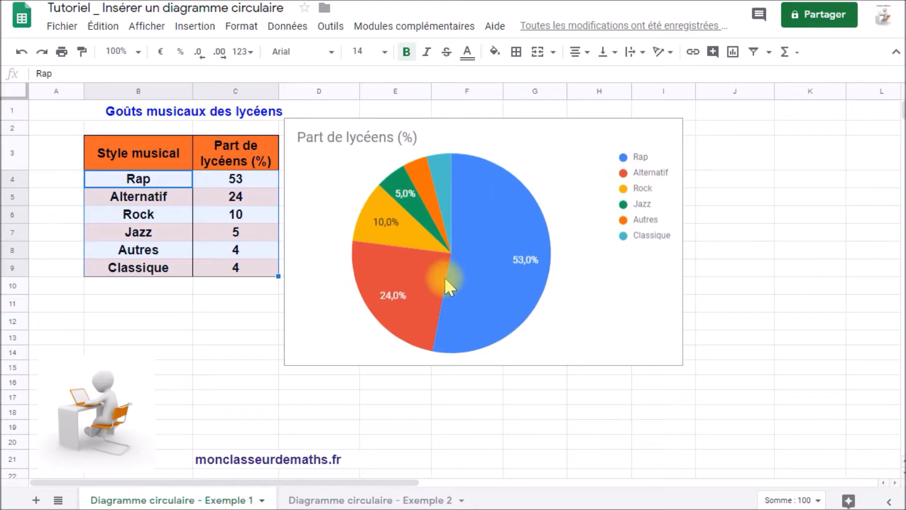
# Step: Replace the chart title 'Part de lycéens (%)' with A1's heading 'Goûts musicaux des lycéens'
pyautogui.click(317, 139)
pyautogui.doubleClick(317, 138)
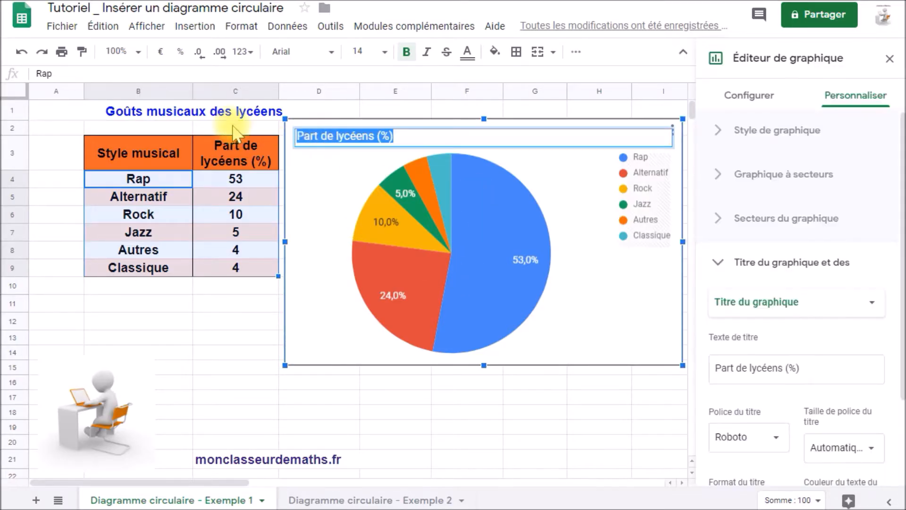
pyautogui.doubleClick(130, 109)
pyautogui.moveTo(107, 110); pyautogui.dragTo(296, 103)
pyautogui.hotkey('ctrl', 'c')
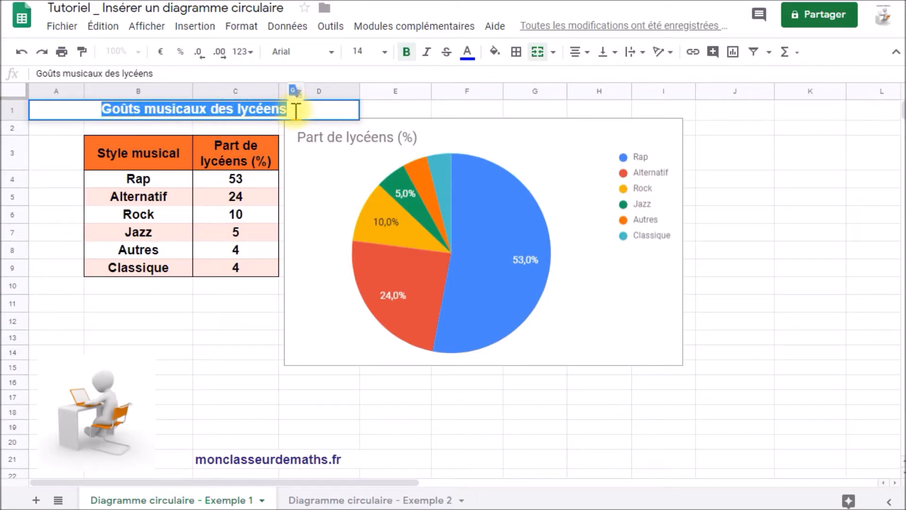
pyautogui.click(360, 138)
pyautogui.doubleClick(385, 137)
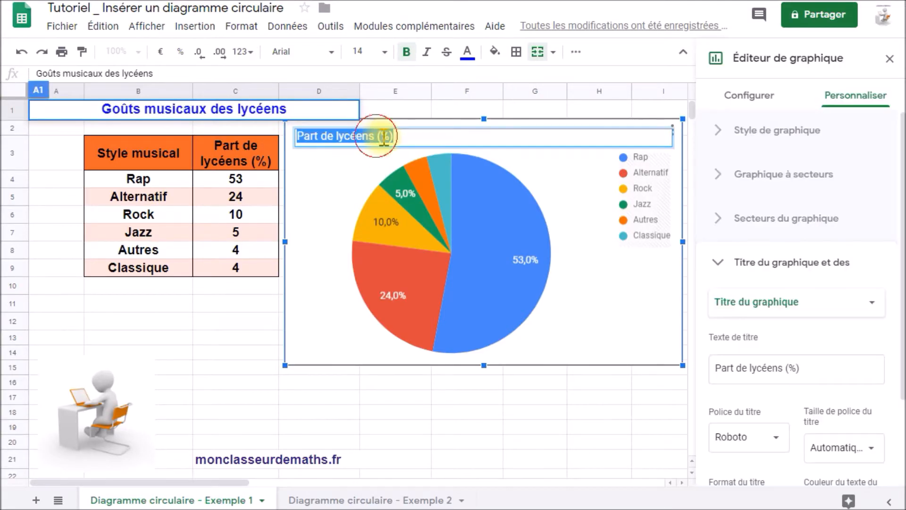
pyautogui.moveTo(394, 137); pyautogui.dragTo(298, 142)
pyautogui.hotkey('ctrl', 'v')
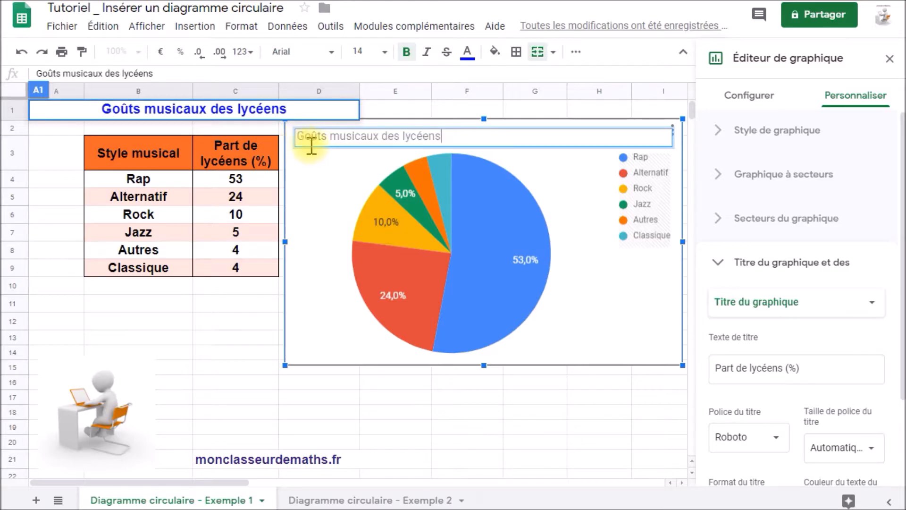
pyautogui.click(515, 382)
# Step: Enlarge the music chart out to column J and nudge it slightly right
pyautogui.click(648, 342)
pyautogui.moveTo(681, 366); pyautogui.dragTo(754, 425)
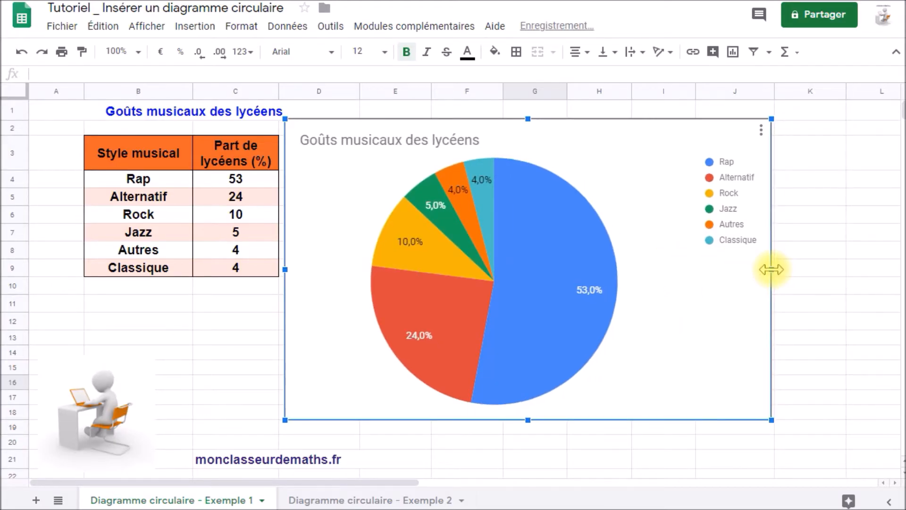
pyautogui.click(494, 234)
pyautogui.moveTo(494, 234); pyautogui.dragTo(519, 235)
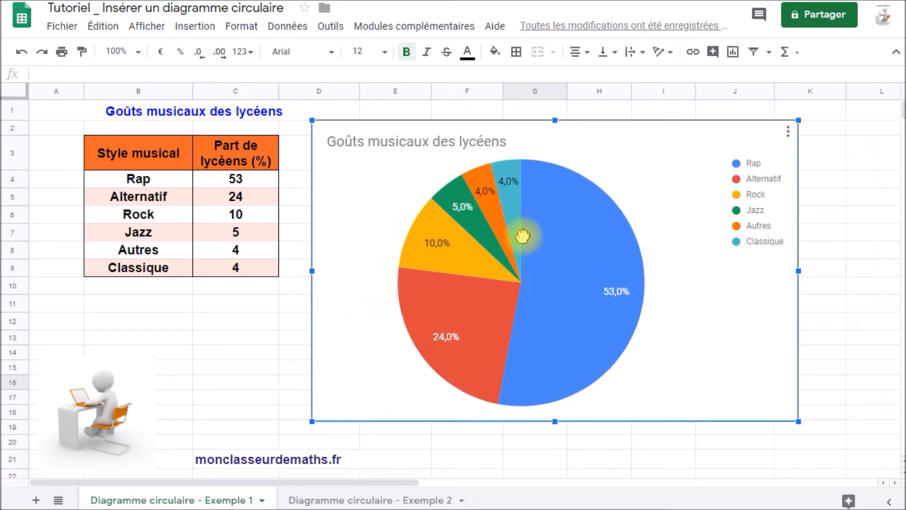
# Step: On the Diagramme circulaire - Exemple 2 sheet, insert a chart from the sports data B3:C10
pyautogui.click(352, 501)
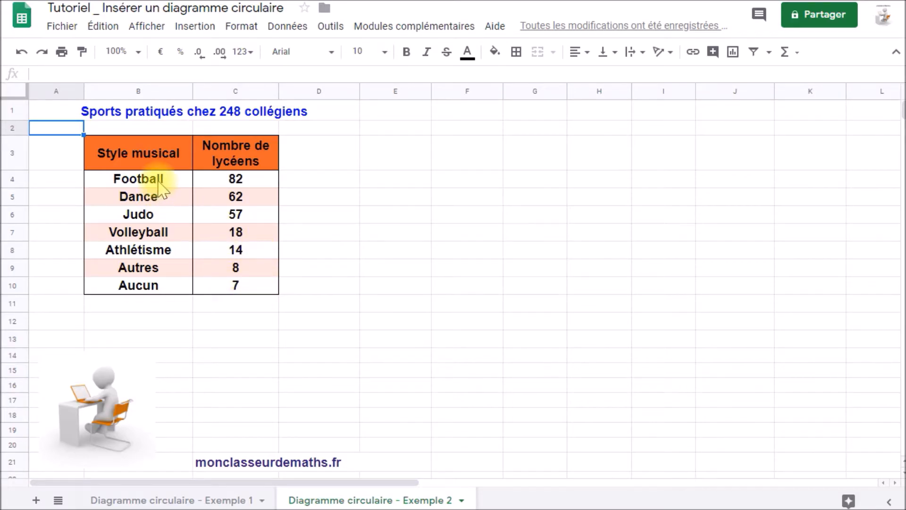
pyautogui.moveTo(155, 180); pyautogui.dragTo(259, 290)
pyautogui.moveTo(146, 160); pyautogui.dragTo(247, 290)
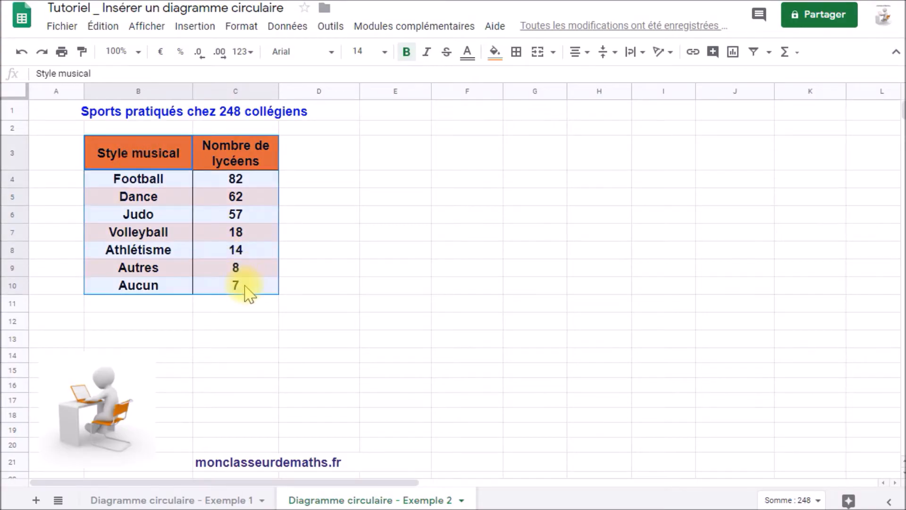
pyautogui.click(735, 53)
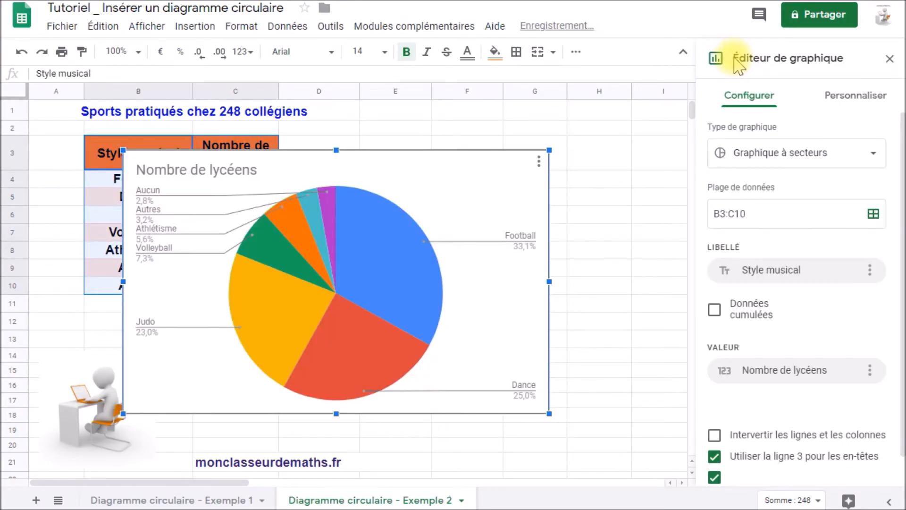
# Step: Shrink the new pie chart and place it beside the sports table
pyautogui.moveTo(456, 169); pyautogui.dragTo(619, 145)
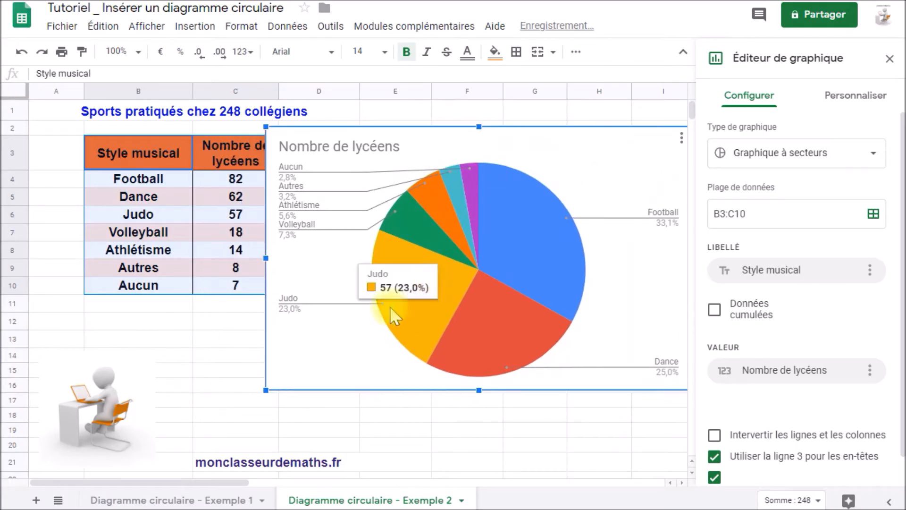
pyautogui.moveTo(267, 391); pyautogui.dragTo(329, 351)
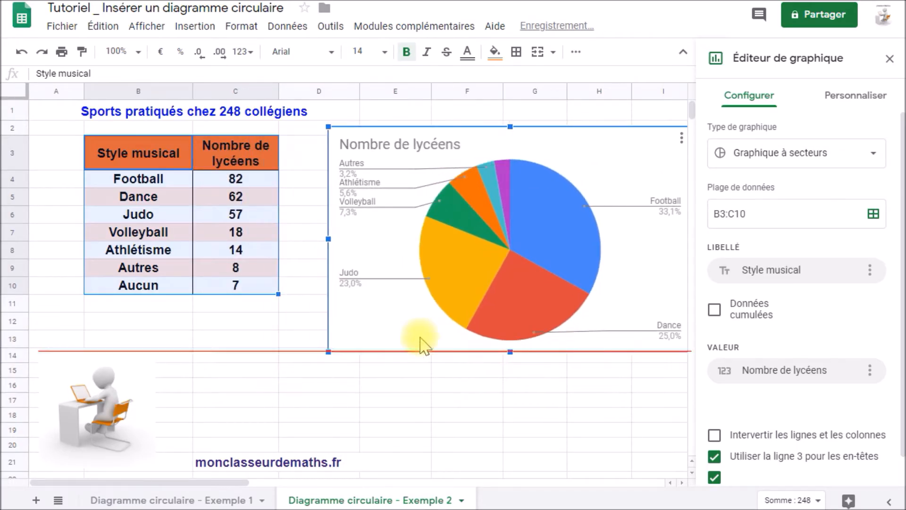
pyautogui.moveTo(646, 268); pyautogui.dragTo(626, 263)
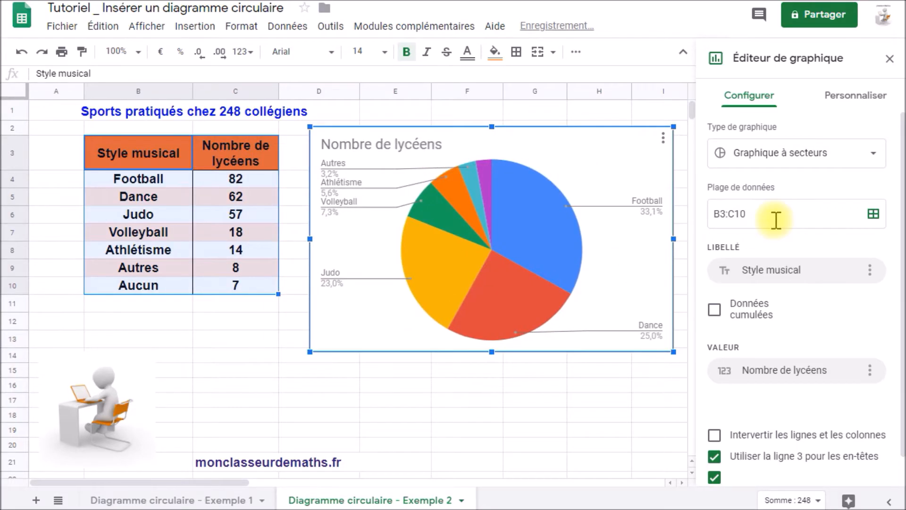
pyautogui.click(838, 94)
# Step: Set the sports pie chart's legend position to À gauche
pyautogui.click(737, 307)
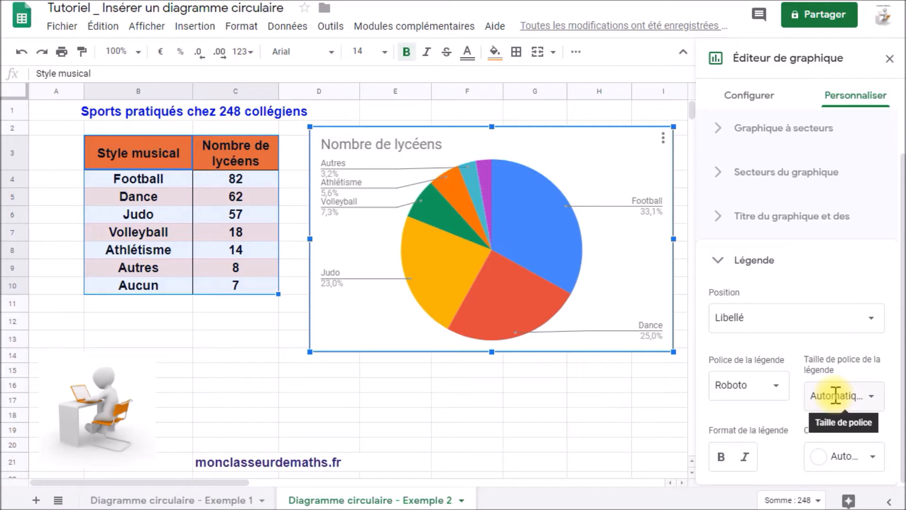
pyautogui.click(778, 315)
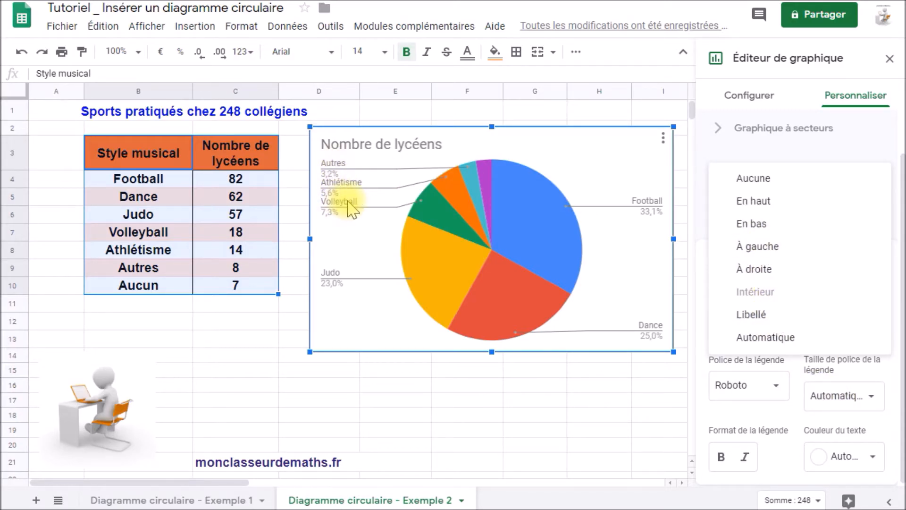
pyautogui.click(769, 246)
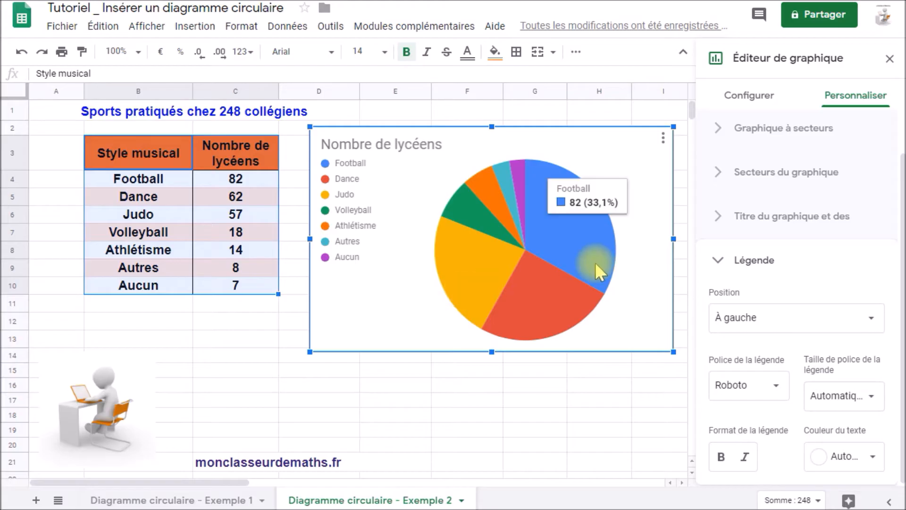
pyautogui.click(768, 191)
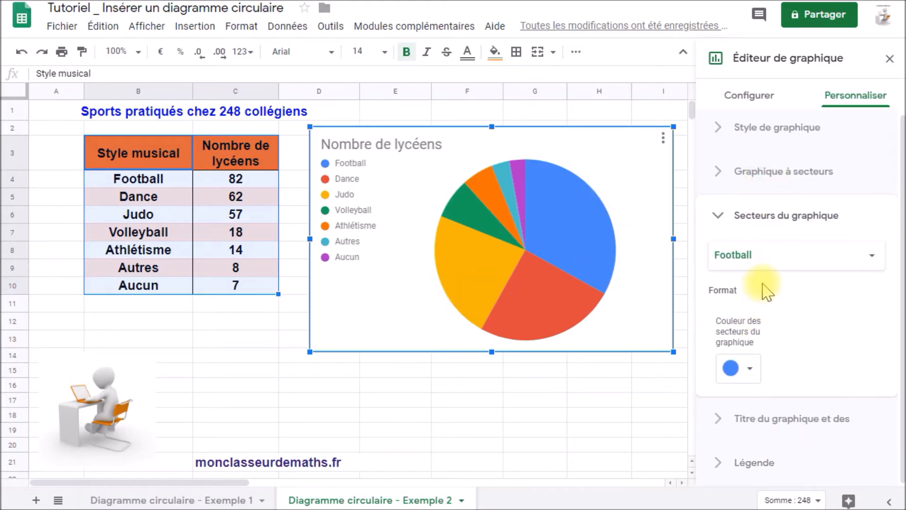
# Step: Label the sports slices with Pourcentage, try Valeur, then settle on Pourcentage (Football 33,1%)
pyautogui.click(760, 172)
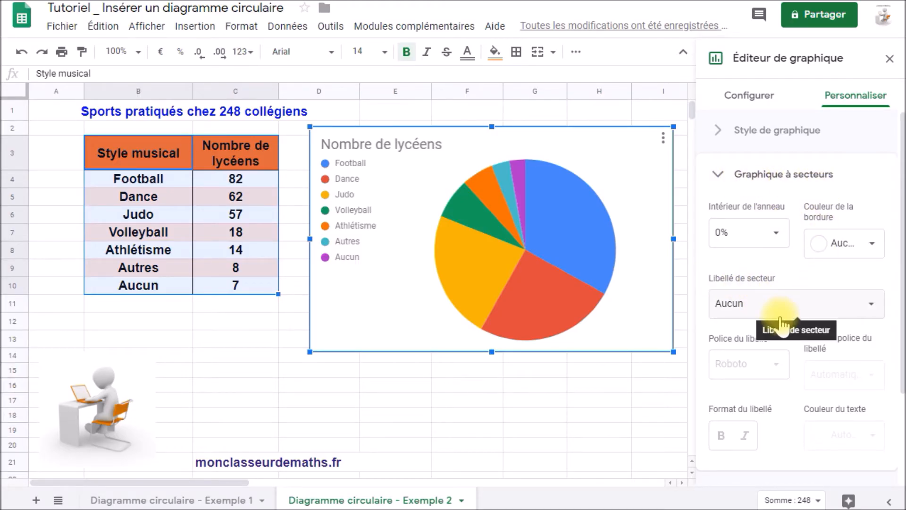
pyautogui.moveTo(556, 228)
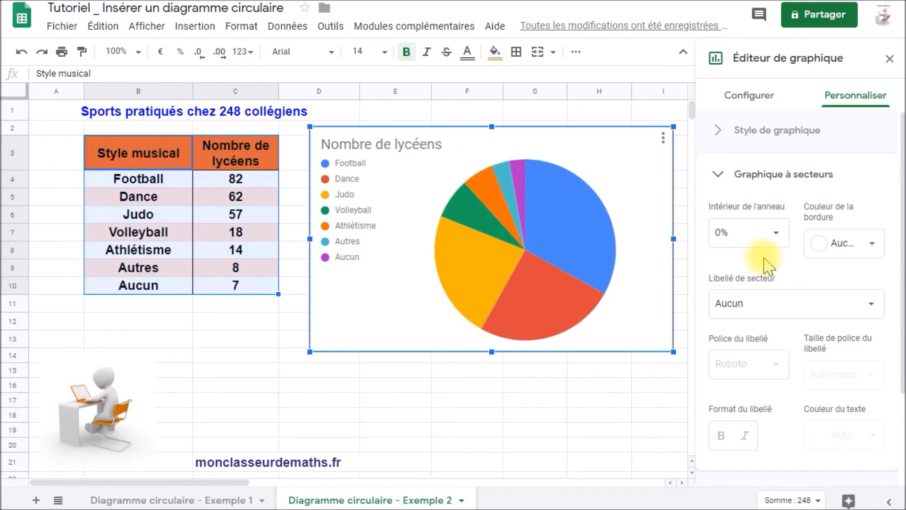
pyautogui.click(789, 303)
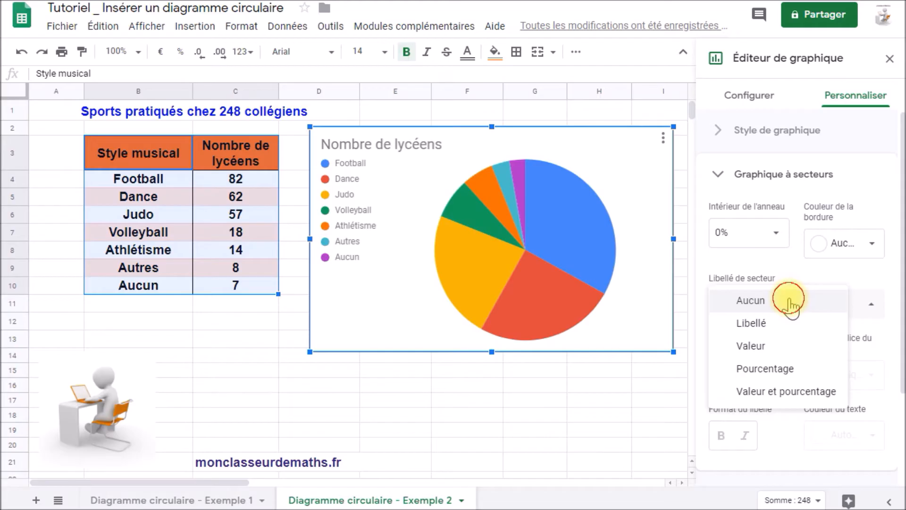
pyautogui.click(746, 371)
pyautogui.moveTo(521, 186)
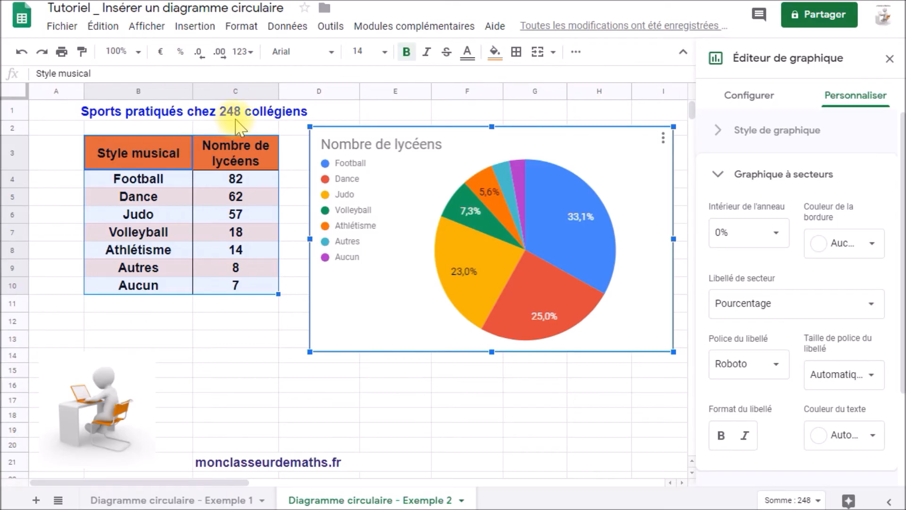
pyautogui.moveTo(480, 229)
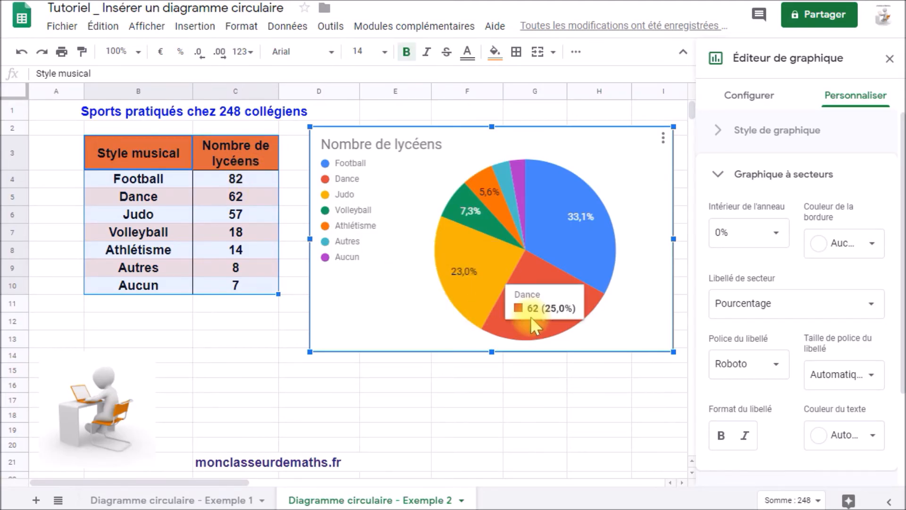
pyautogui.click(764, 305)
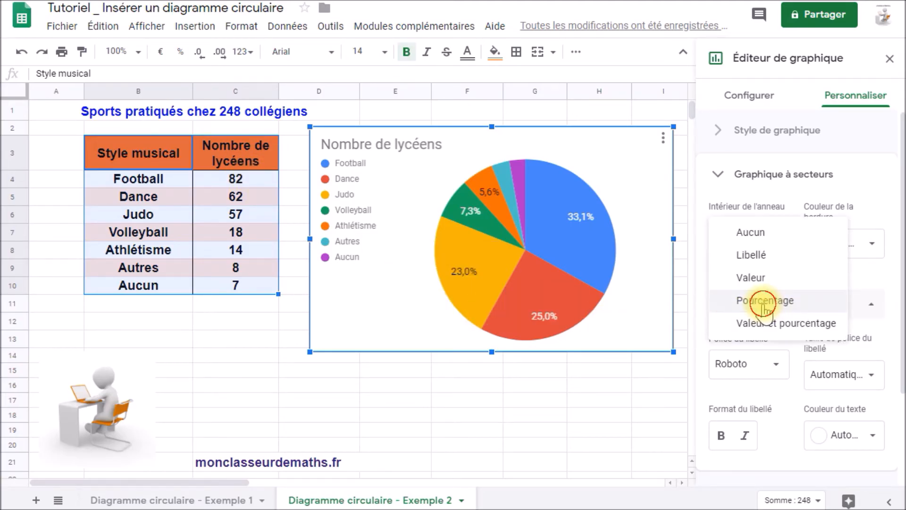
pyautogui.click(758, 278)
pyautogui.moveTo(459, 307)
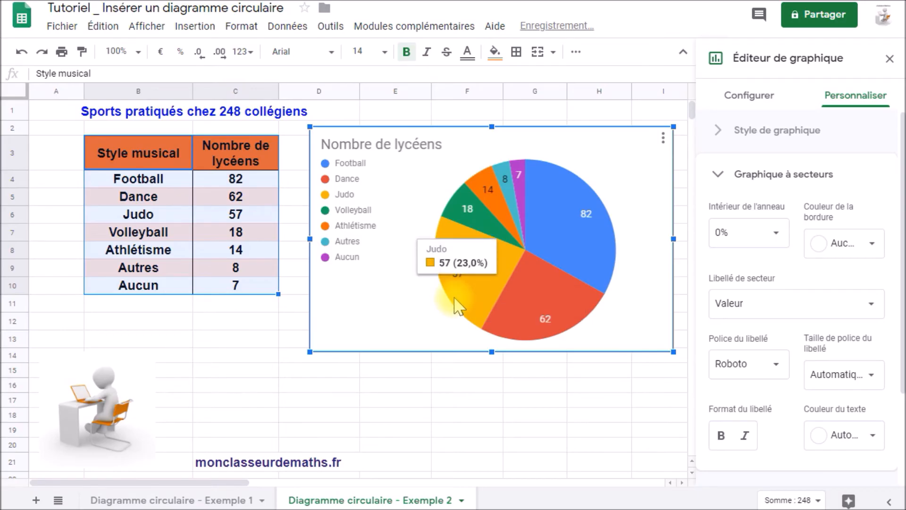
pyautogui.click(748, 312)
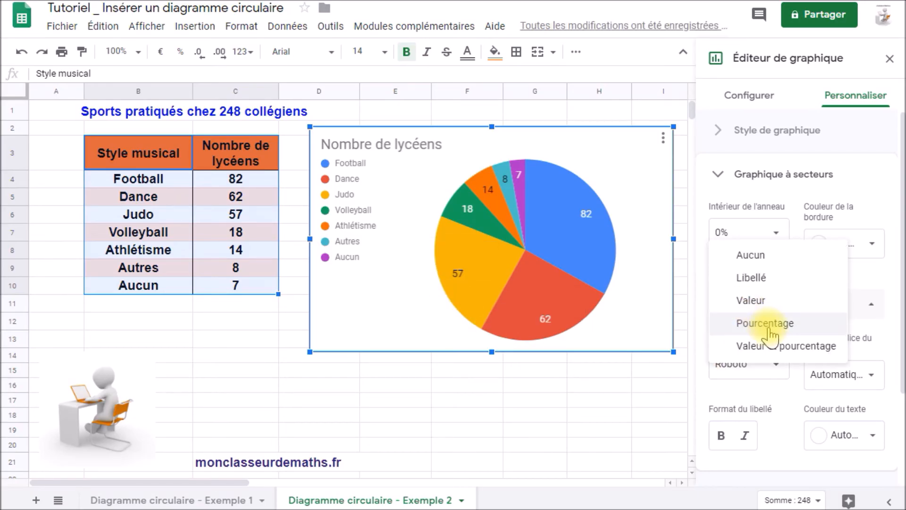
pyautogui.click(766, 325)
pyautogui.click(161, 116)
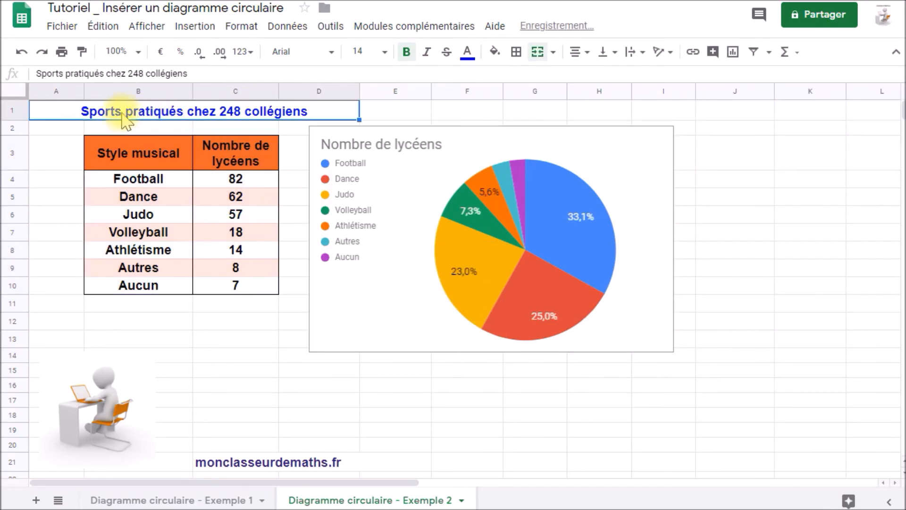
# Step: Replace the chart title 'Nombre de lycéens' with the A1 heading 'Sports pratiqués chez 248 collégiens'
pyautogui.doubleClick(78, 109)
pyautogui.moveTo(80, 109); pyautogui.dragTo(324, 114)
pyautogui.hotkey('ctrl', 'c')
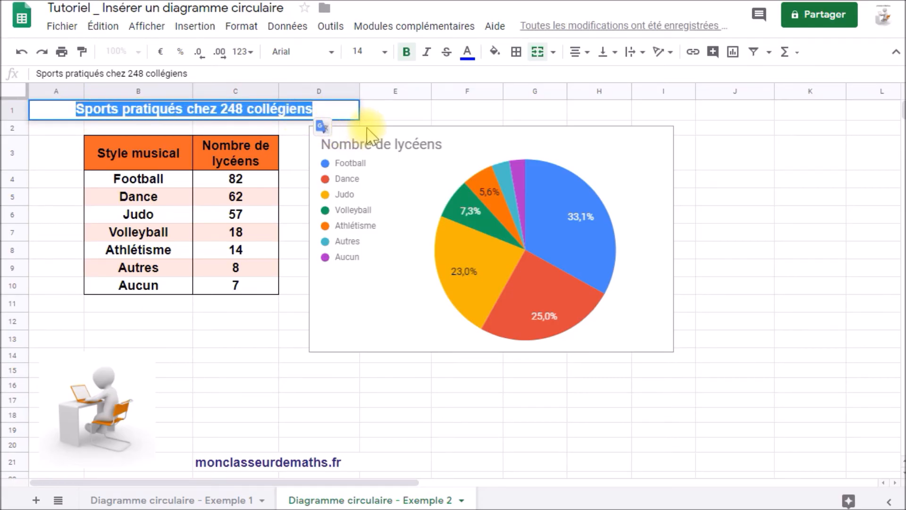
pyautogui.doubleClick(371, 142)
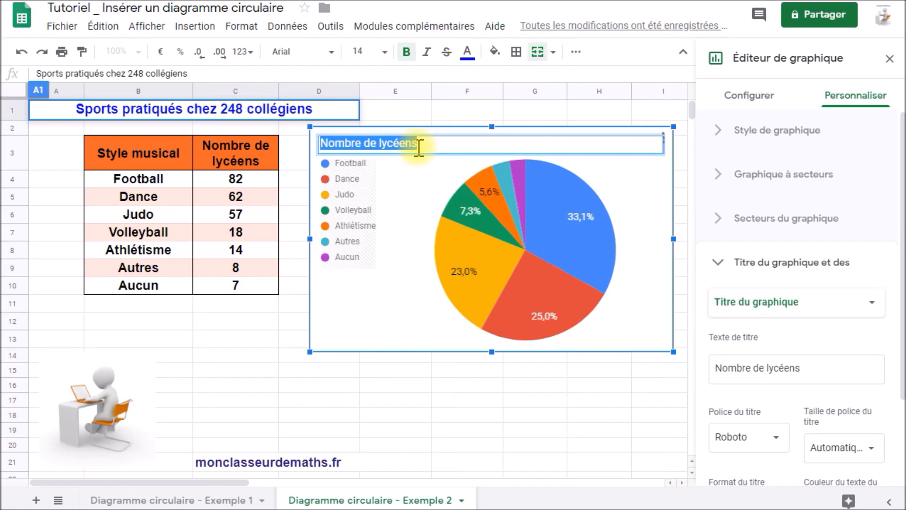
pyautogui.hotkey('ctrl', 'v')
pyautogui.click(374, 359)
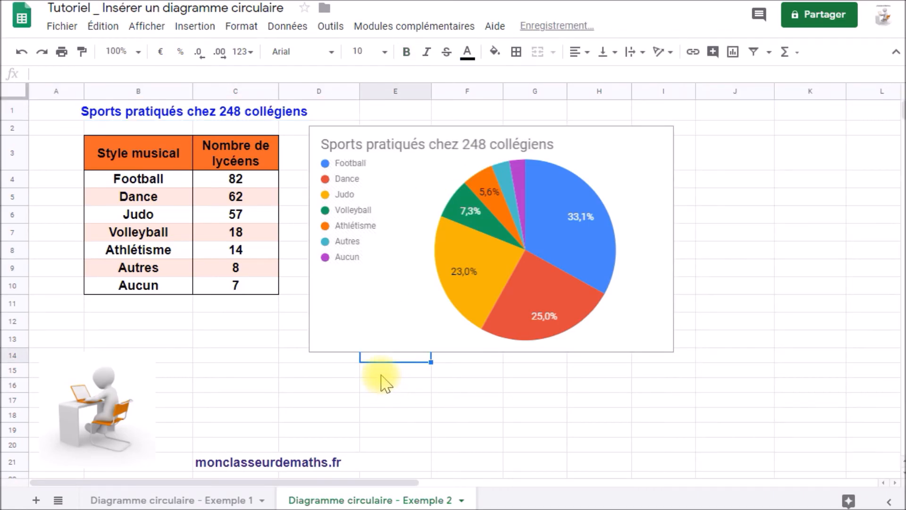